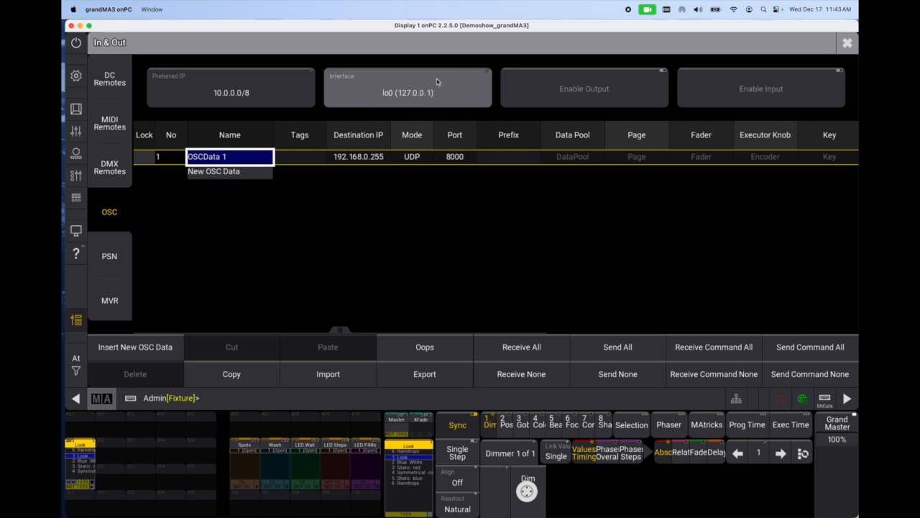
Step: Select lo0 (127.0.0.1) as the OSC interface and enable OSC input
{"action": "left_click", "coordinate": [435, 83]}
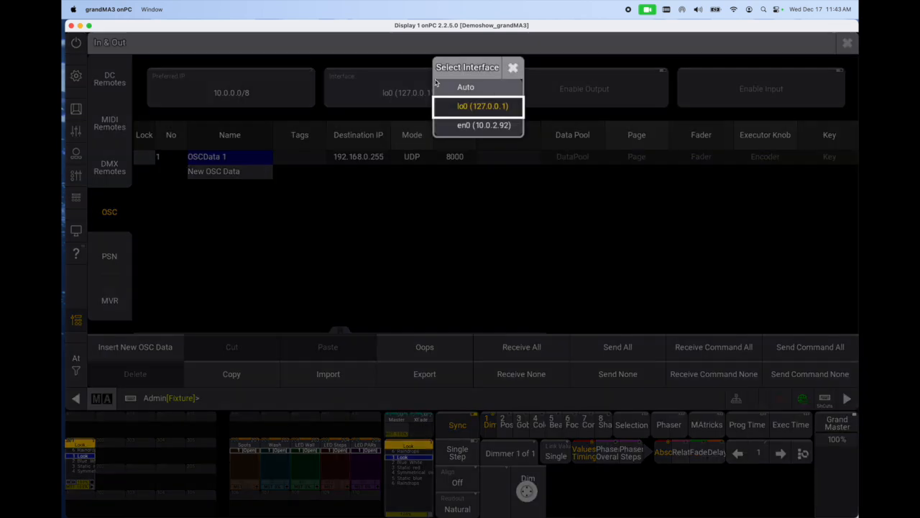
{"action": "left_click", "coordinate": [479, 108]}
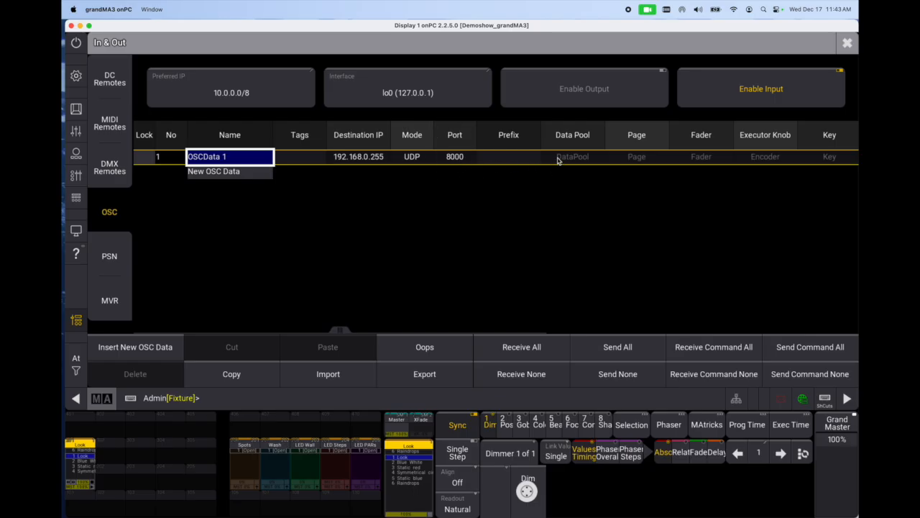
Step: Set Receive, Receive Command and Echo Input to Yes for the OSCData 1 entry
{"action": "key", "text": "Right"}
{"action": "key", "text": "Right"}
{"action": "key", "text": "Right"}
{"action": "key", "text": "Right"}
{"action": "key", "text": "Right"}
{"action": "key", "text": "Right"}
{"action": "key", "text": "Right"}
{"action": "key", "text": "Right"}
{"action": "key", "text": "Right"}
{"action": "key", "text": "Down"}
{"action": "key", "text": "Right"}
{"action": "key", "text": "Right"}
{"action": "key", "text": "Right"}
{"action": "key", "text": "Right"}
{"action": "key", "text": "Right"}
{"action": "key", "text": "Right"}
{"action": "key", "text": "Right"}
{"action": "key", "text": "Right"}
{"action": "key", "text": "Right"}
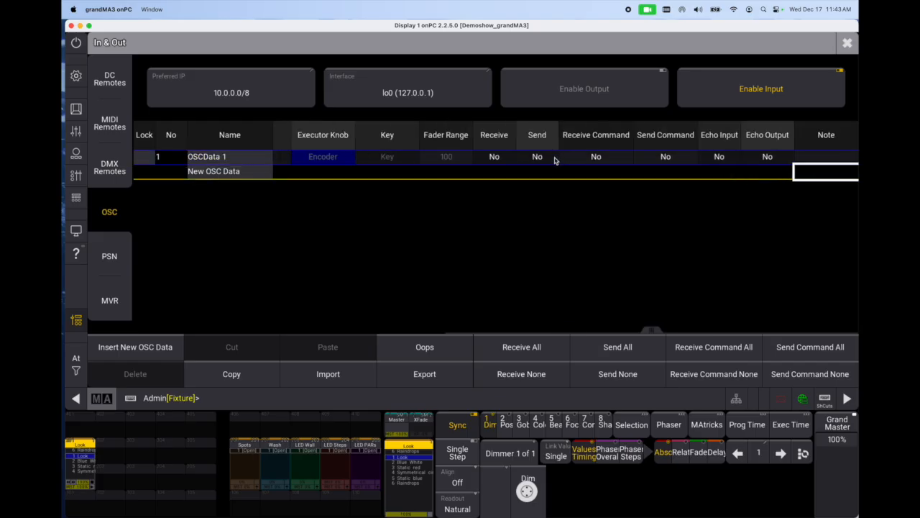
{"action": "left_click", "coordinate": [495, 157]}
{"action": "left_click", "coordinate": [495, 157]}
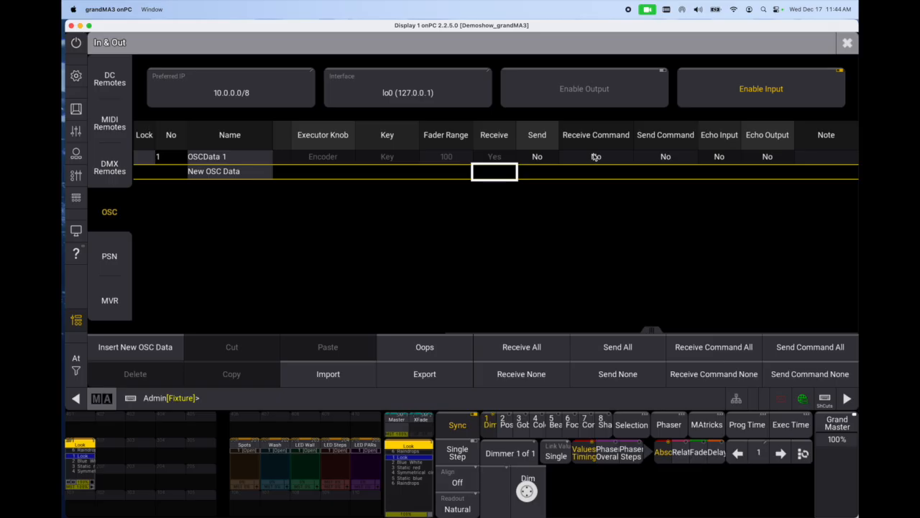
{"action": "left_click", "coordinate": [595, 157]}
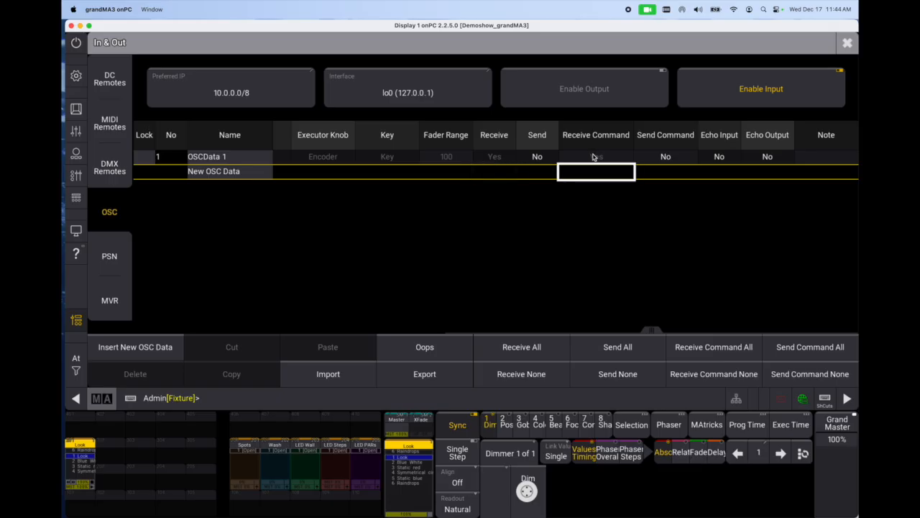
{"action": "left_click", "coordinate": [719, 158]}
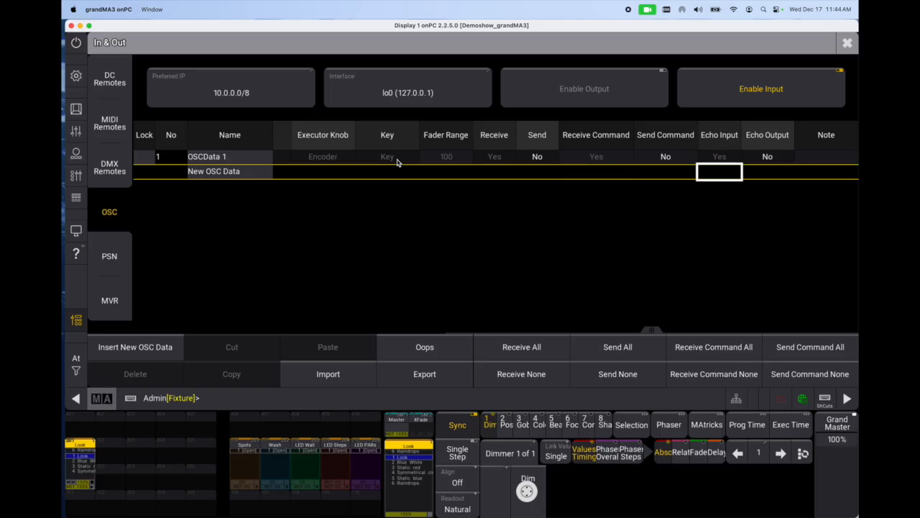
{"action": "scroll", "coordinate": [397, 162], "scroll_direction": "left", "scroll_amount": 10}
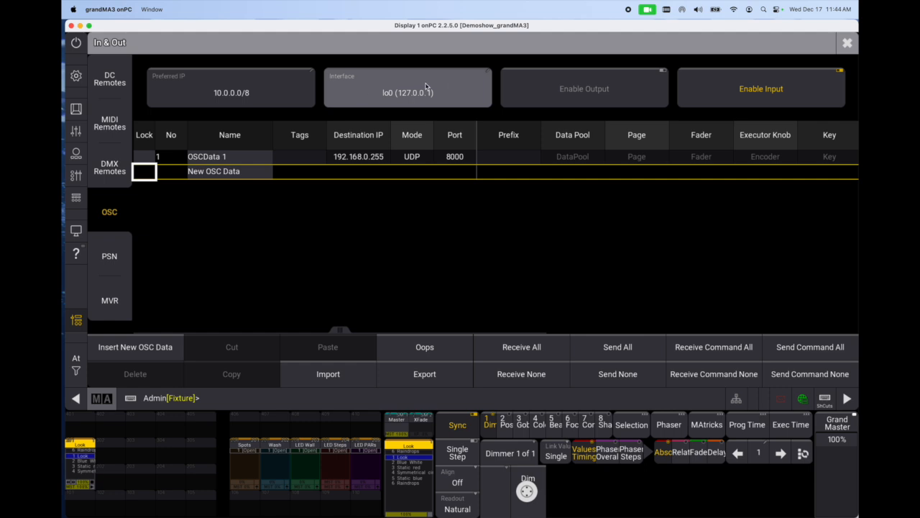
Step: Switch to QLab and create a new blank workspace
{"action": "mouse_move", "coordinate": [503, 514]}
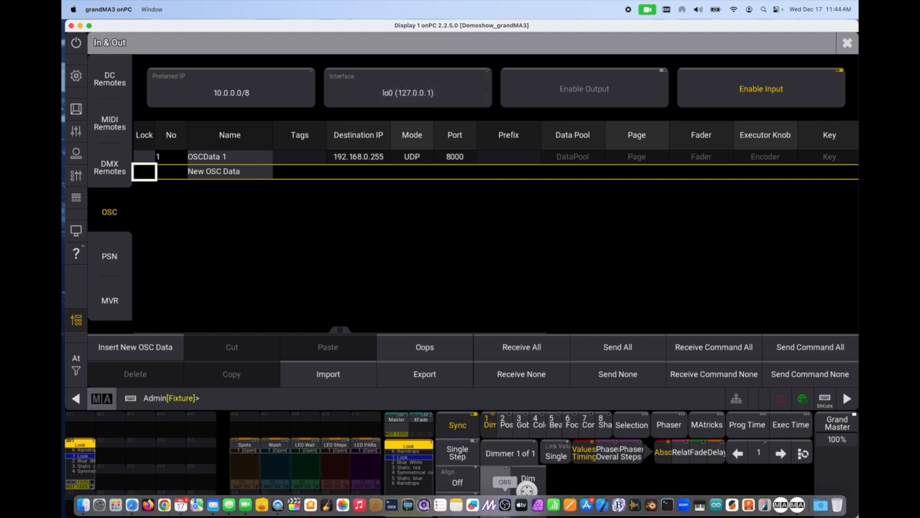
{"action": "left_click", "coordinate": [424, 503]}
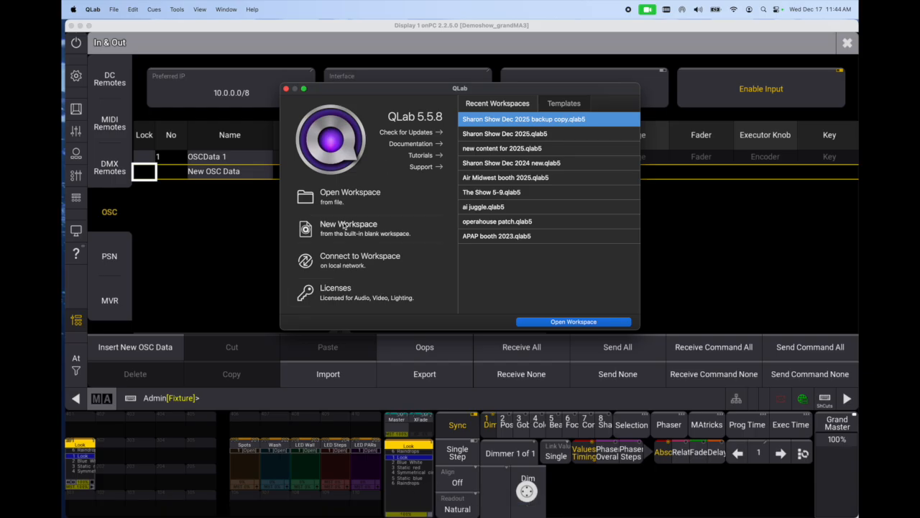
{"action": "left_click", "coordinate": [343, 228]}
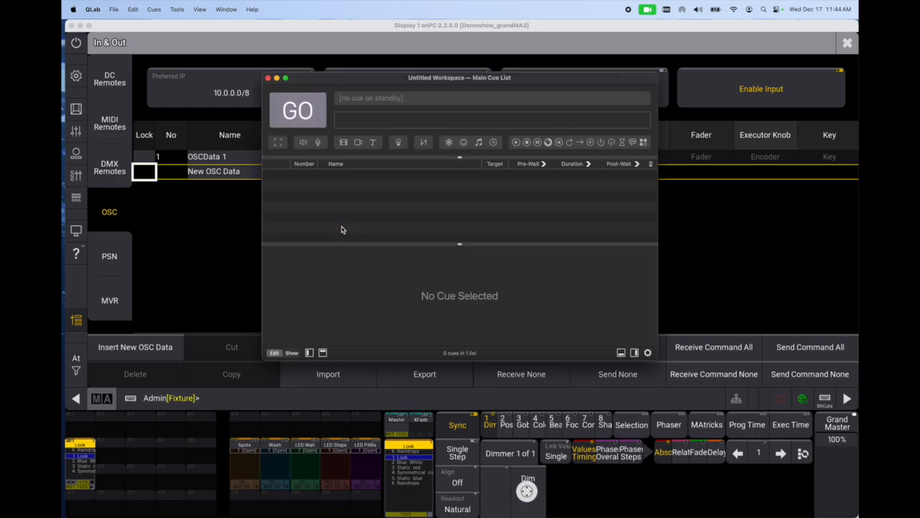
Step: In the workspace's network output settings, replace the default localhost patch with a new network patch
{"action": "left_click", "coordinate": [648, 353]}
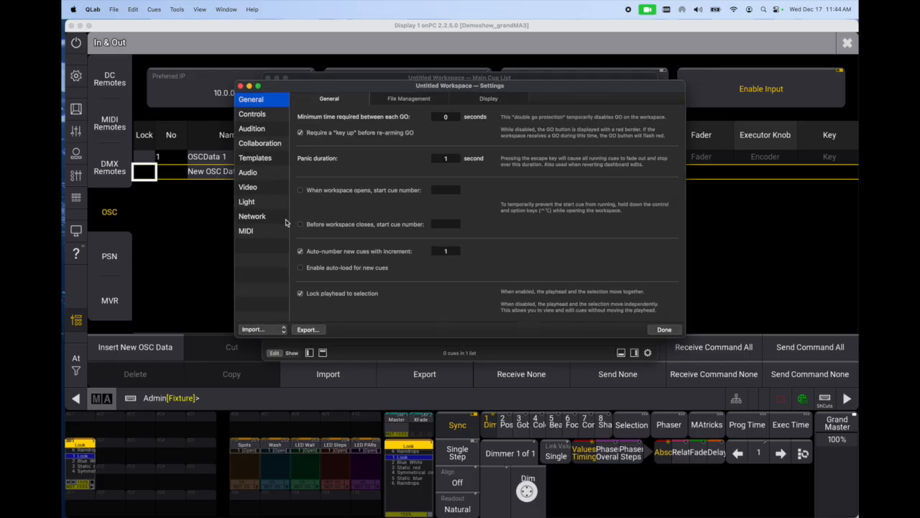
{"action": "left_click", "coordinate": [266, 218]}
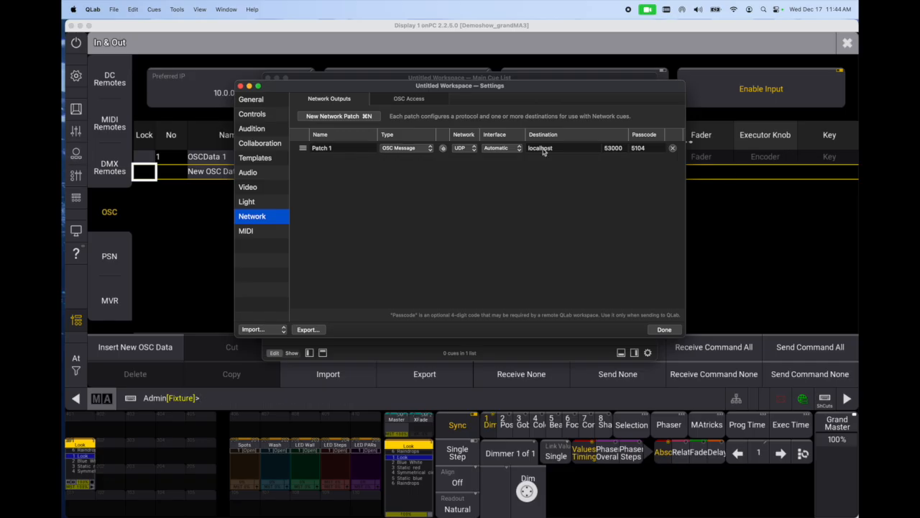
{"action": "left_click", "coordinate": [674, 148]}
{"action": "left_click", "coordinate": [325, 118]}
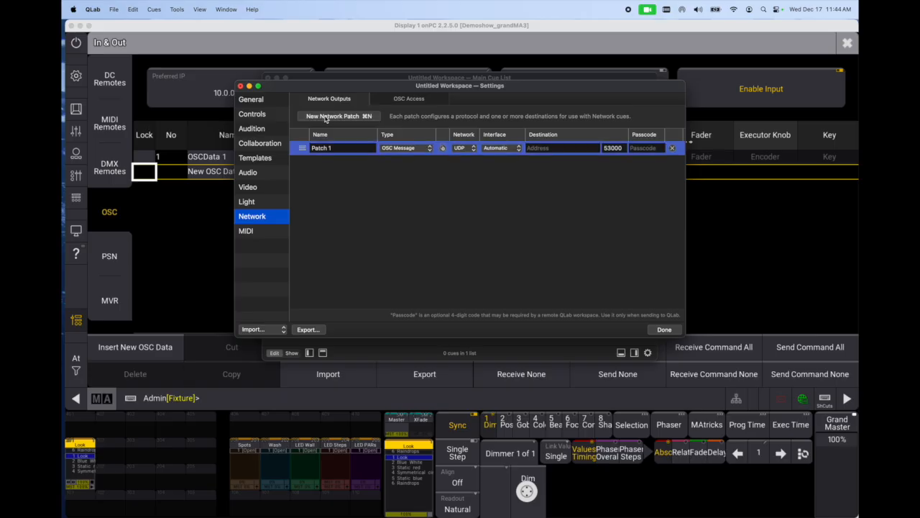
Step: Set the new network patch's type to the grandMA3 lighting device and name it "OSC to GrandMA 3"
{"action": "left_click", "coordinate": [410, 149]}
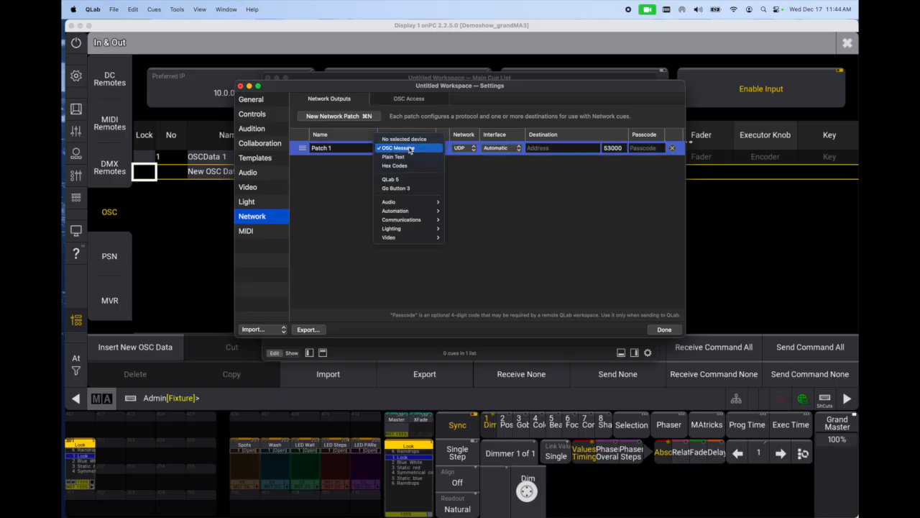
{"action": "mouse_move", "coordinate": [405, 229]}
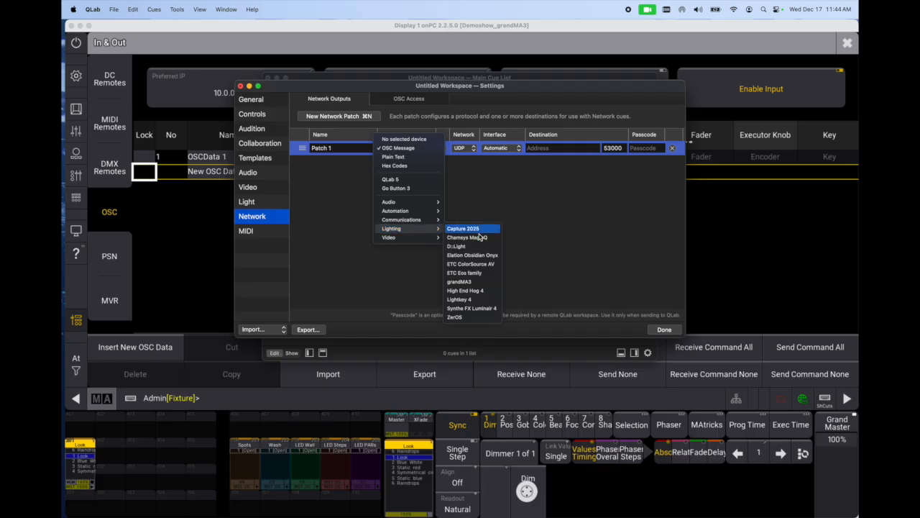
{"action": "left_click", "coordinate": [475, 283]}
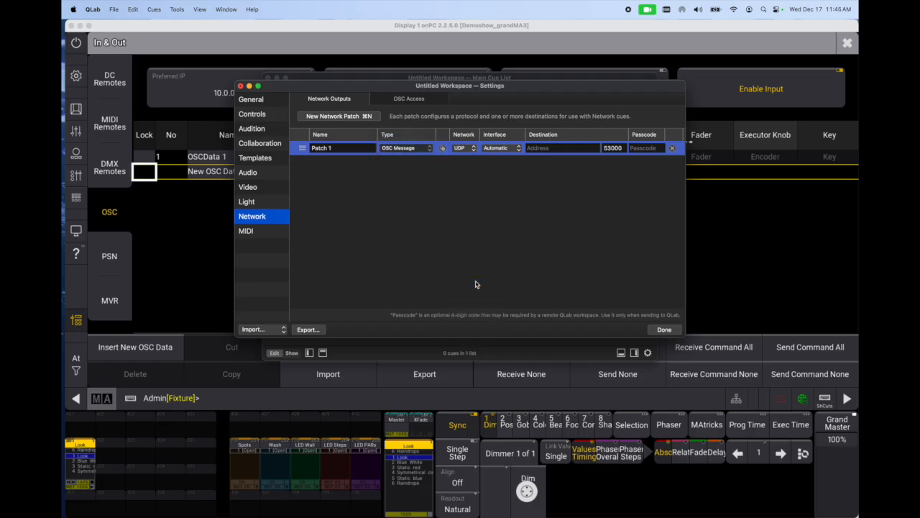
{"action": "left_click", "coordinate": [338, 149]}
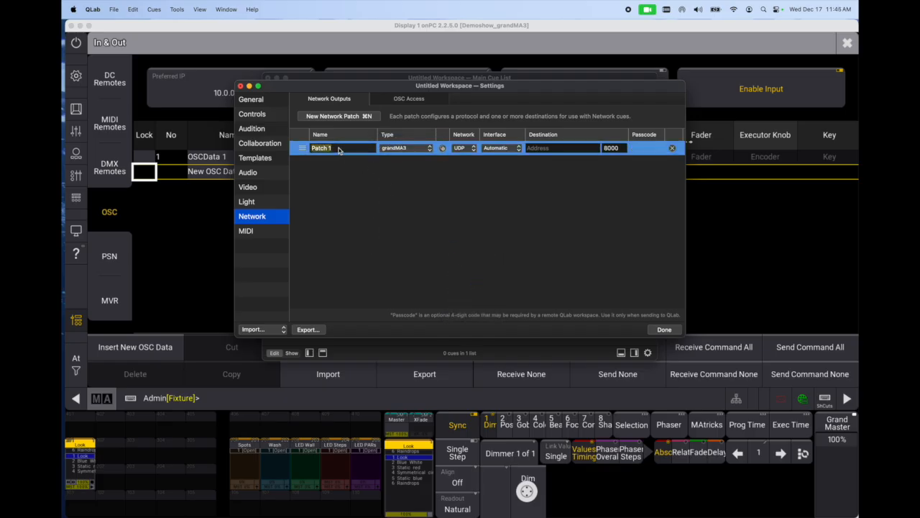
{"action": "type", "text": "OSC to GrandMA"}
{"action": "left_click", "coordinate": [533, 187]}
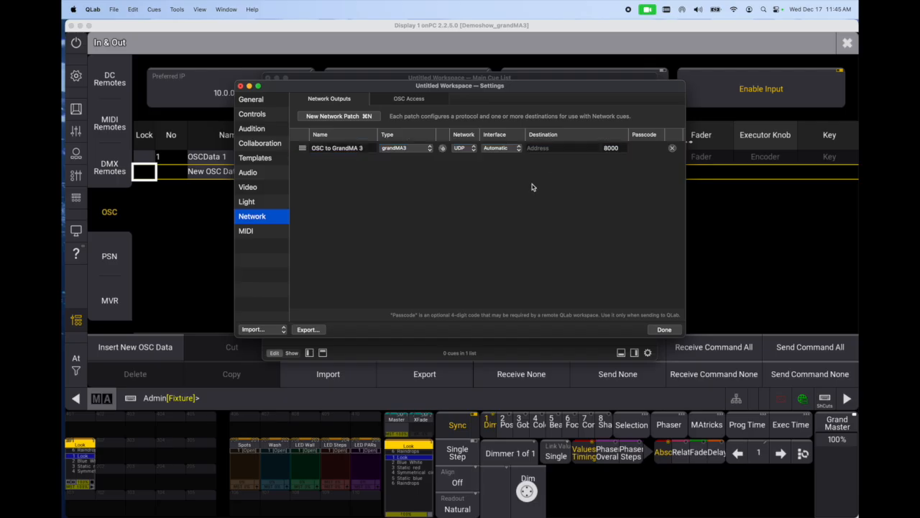
Step: Set the OSC to GrandMA 3 patch's destination address to 127.0.0.1, keeping the Automatic interface, and close the settings
{"action": "left_click", "coordinate": [507, 149]}
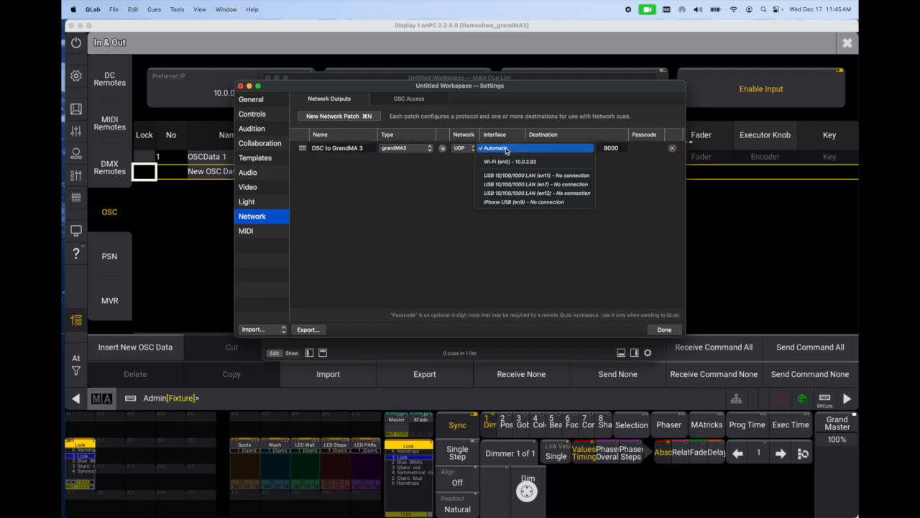
{"action": "left_click", "coordinate": [442, 190]}
{"action": "left_click", "coordinate": [540, 148]}
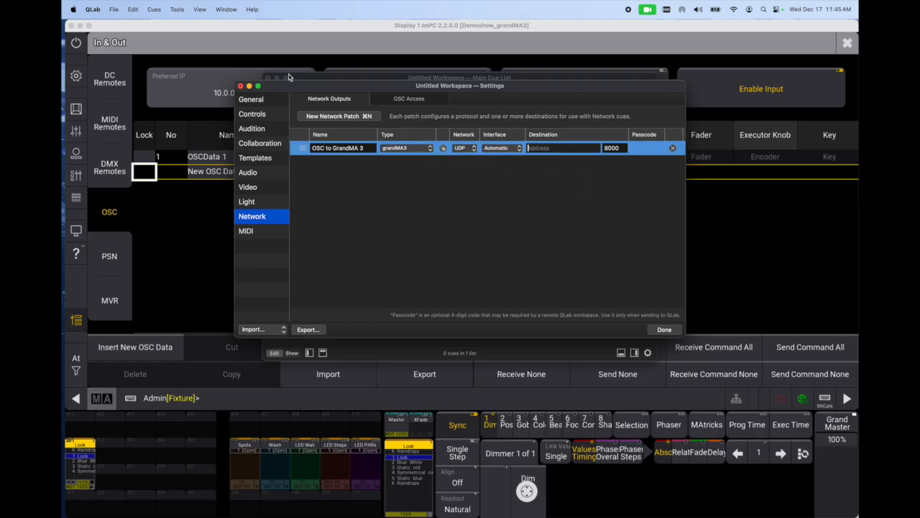
{"action": "left_click_drag", "start_coordinate": [296, 84], "coordinate": [281, 167]}
{"action": "left_click", "coordinate": [325, 79]}
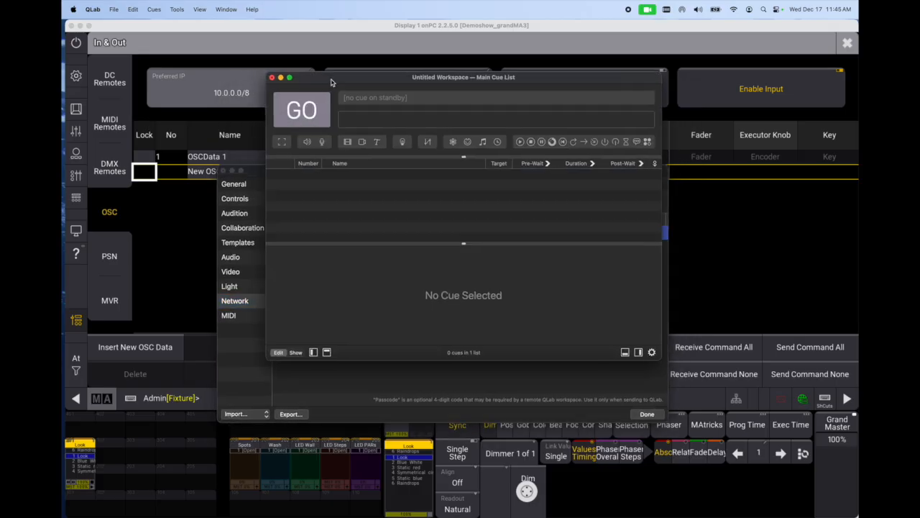
{"action": "left_click_drag", "start_coordinate": [325, 79], "coordinate": [465, 173]}
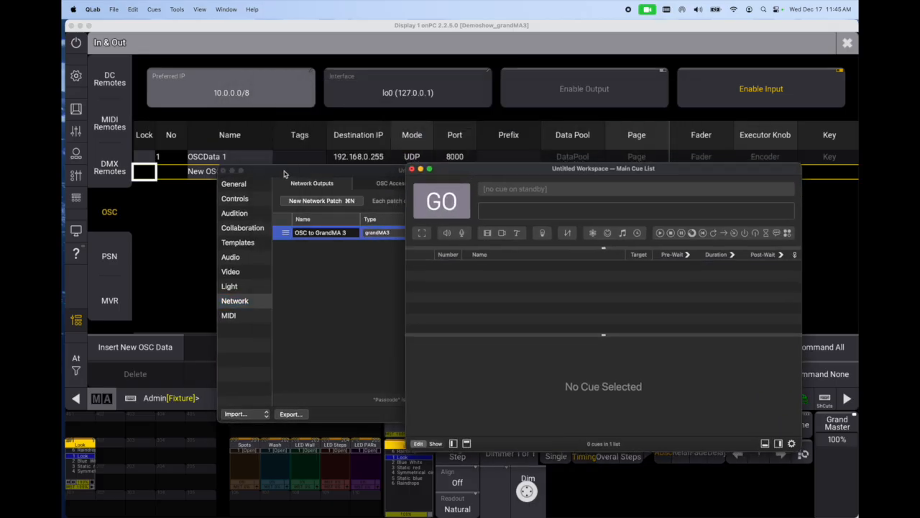
{"action": "left_click", "coordinate": [284, 174]}
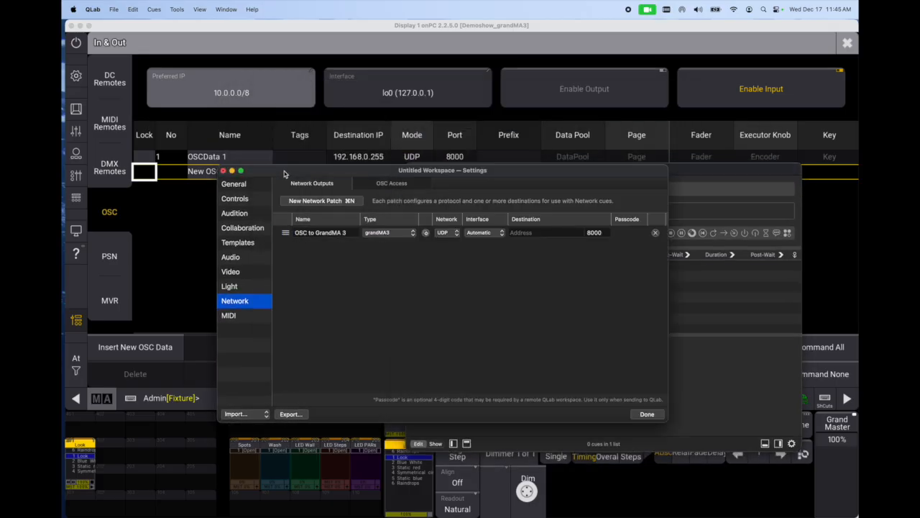
{"action": "left_click", "coordinate": [527, 233]}
{"action": "type", "text": "127.0.0.1"}
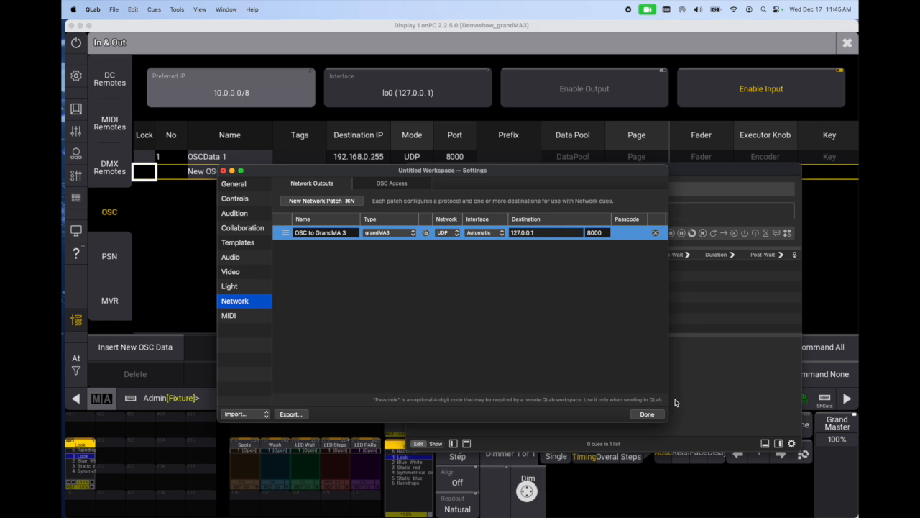
{"action": "left_click", "coordinate": [652, 416]}
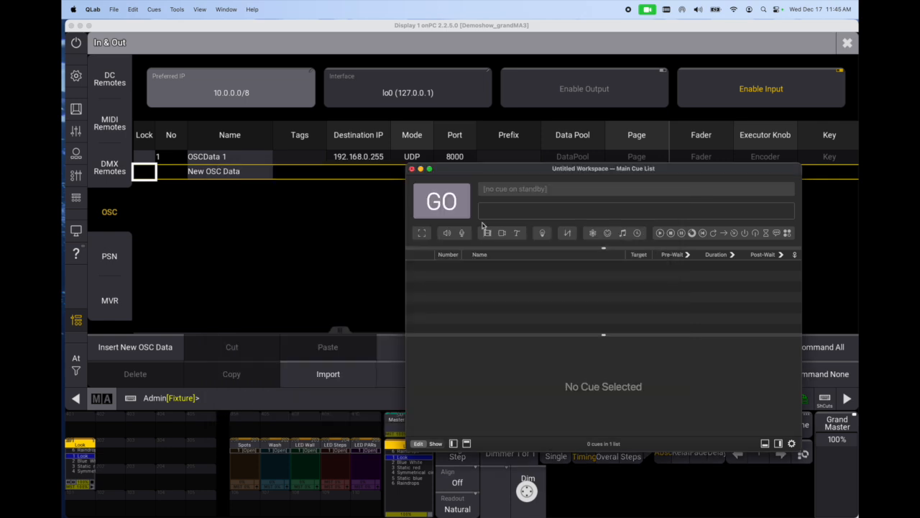
Step: Add a Network cue to the main cue list with "grandMA3 - OSC to GrandMA 3" as its patch
{"action": "left_click_drag", "start_coordinate": [483, 170], "coordinate": [447, 104]}
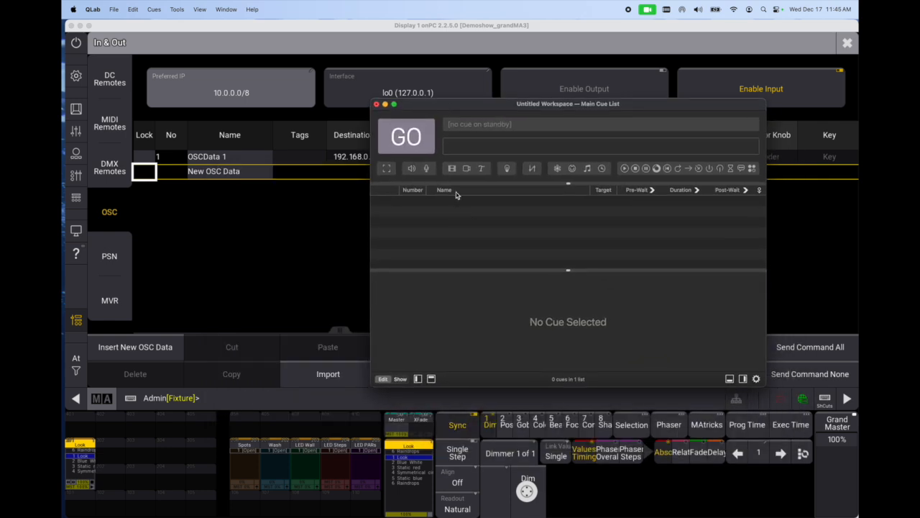
{"action": "left_click", "coordinate": [557, 168]}
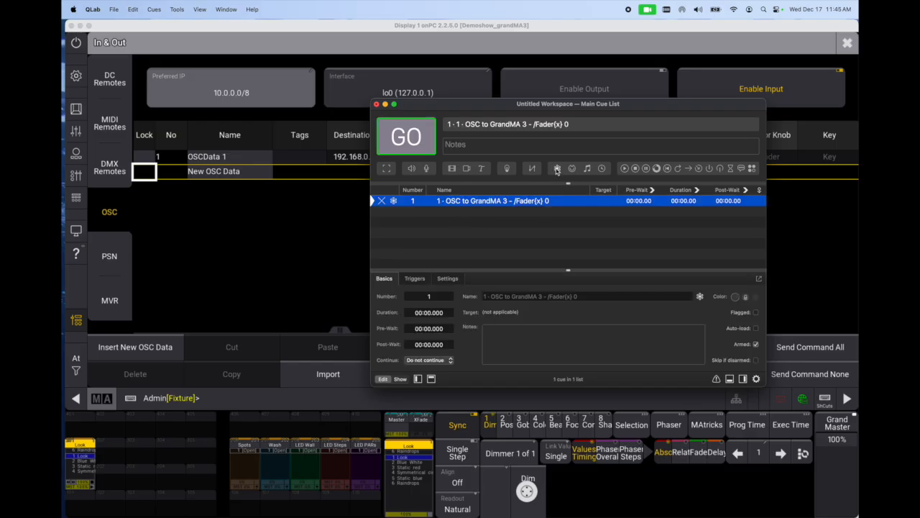
{"action": "left_click", "coordinate": [442, 278]}
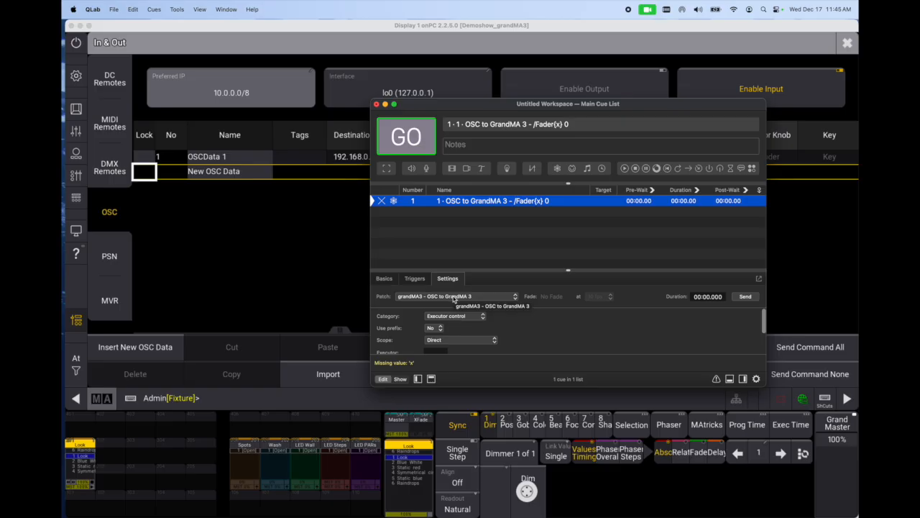
{"action": "left_click", "coordinate": [454, 298]}
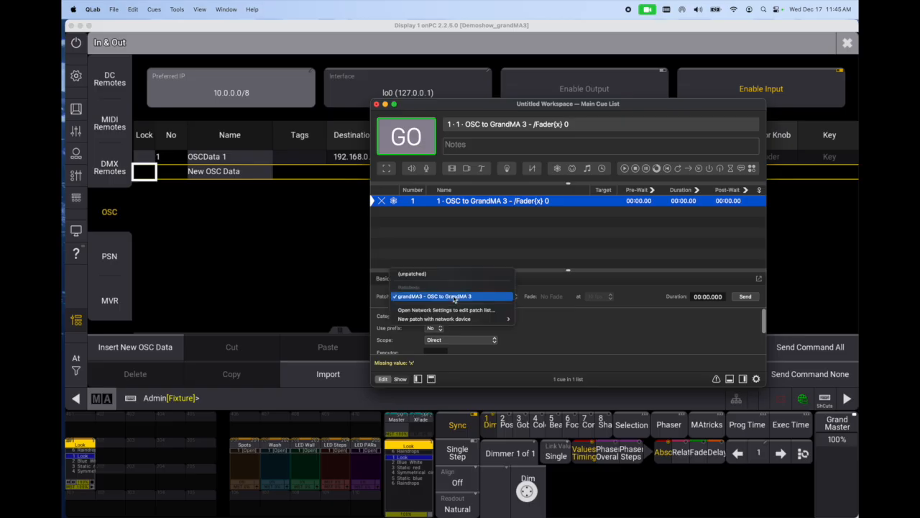
{"action": "left_click", "coordinate": [454, 298]}
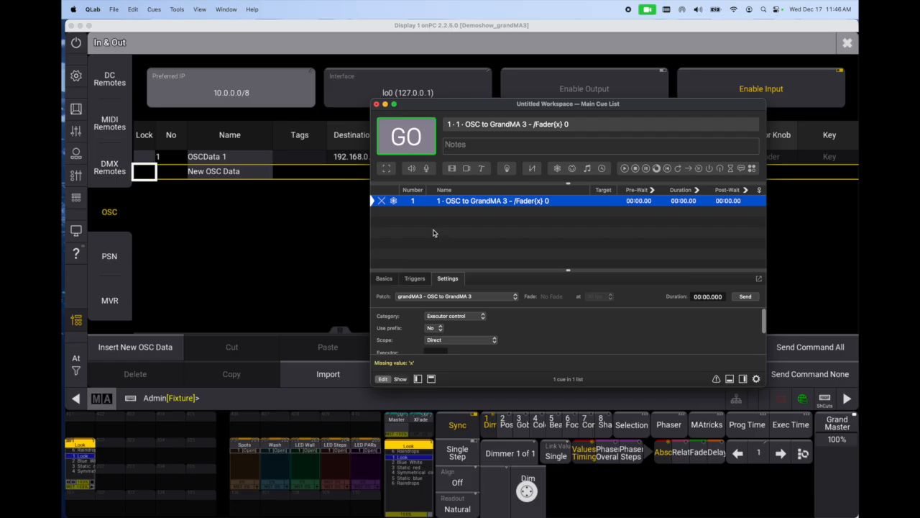
Step: Enlarge the cue's settings area and set the Network cue's category to Command line control
{"action": "mouse_move", "coordinate": [383, 202]}
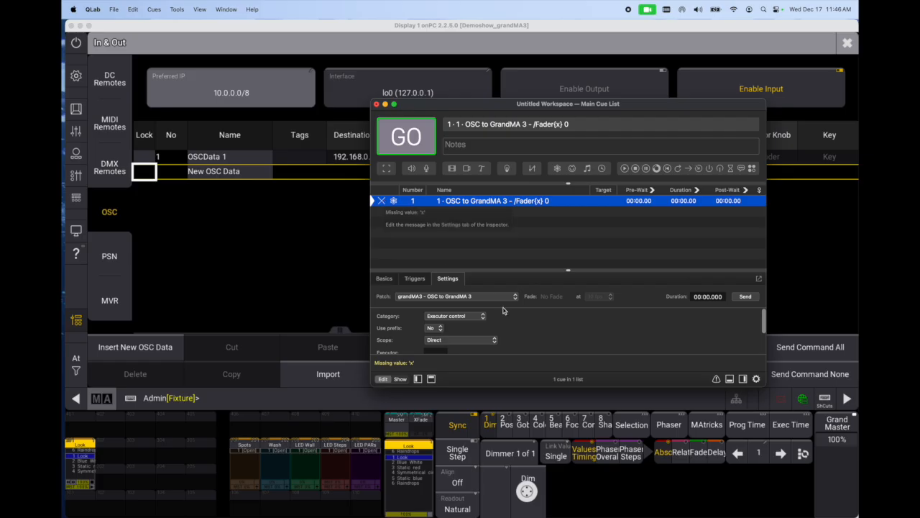
{"action": "left_click_drag", "start_coordinate": [515, 272], "coordinate": [516, 224]}
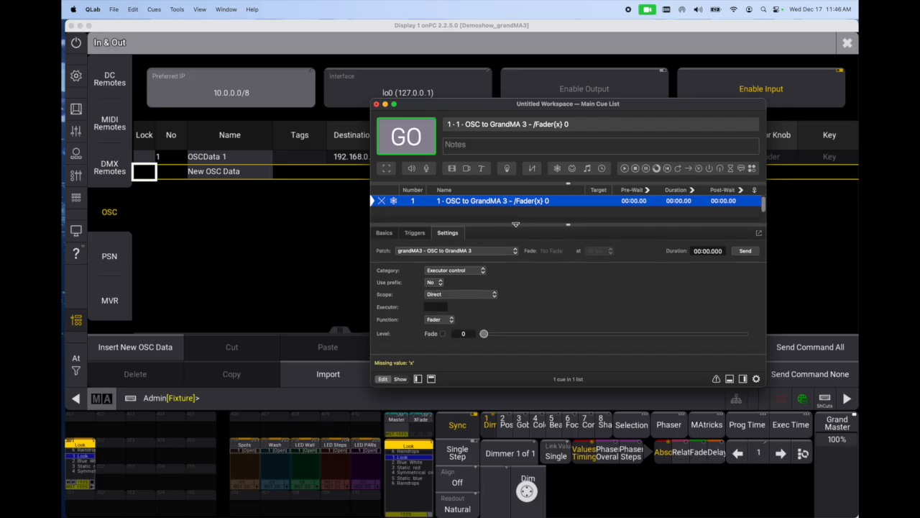
{"action": "left_click", "coordinate": [457, 272]}
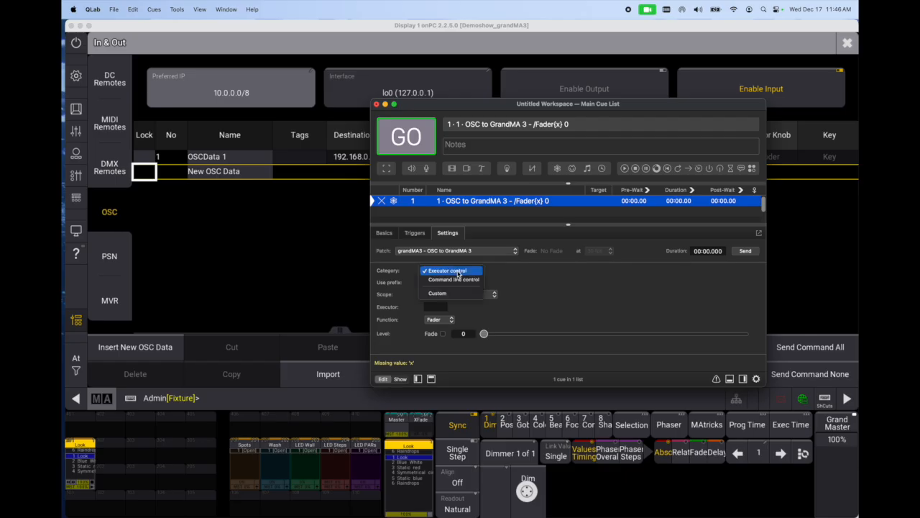
{"action": "left_click", "coordinate": [454, 279]}
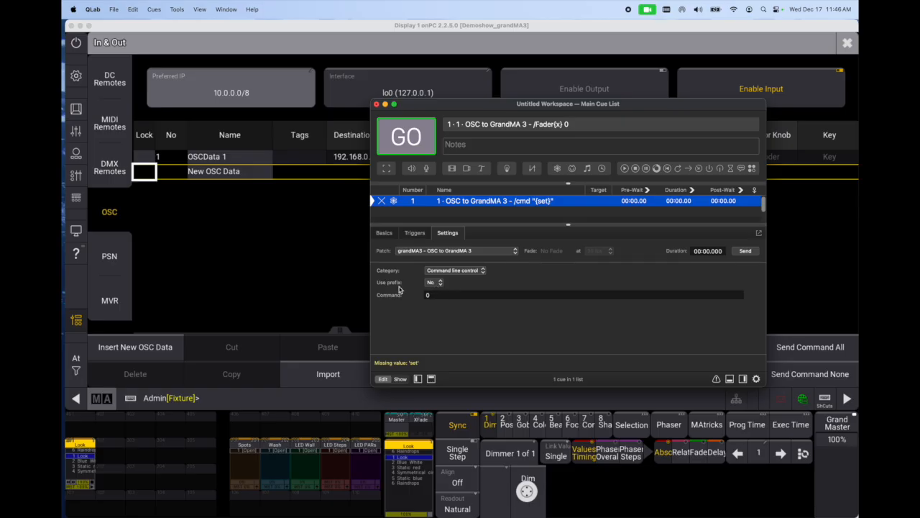
Step: Check the OSC prefix column in grandMA3, and give the QLab Network cue the command "goto cue 4" and run it
{"action": "left_click", "coordinate": [256, 231]}
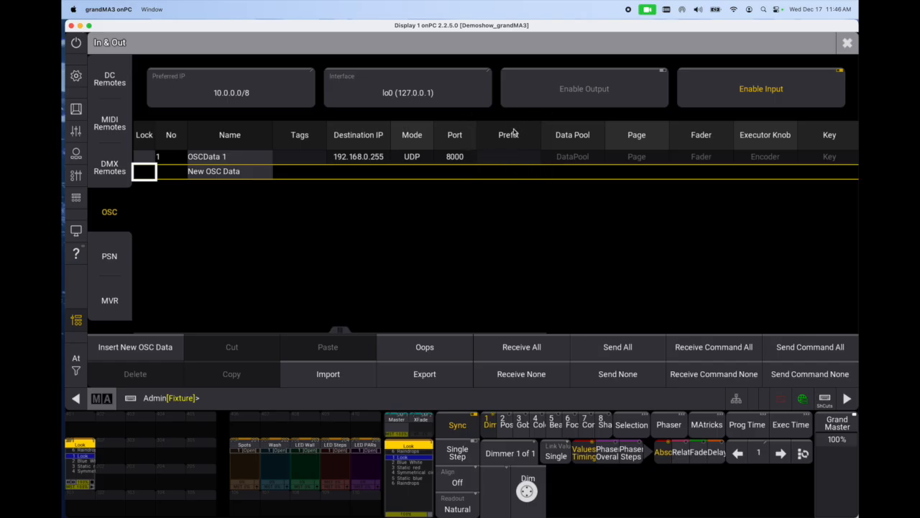
{"action": "mouse_move", "coordinate": [424, 507]}
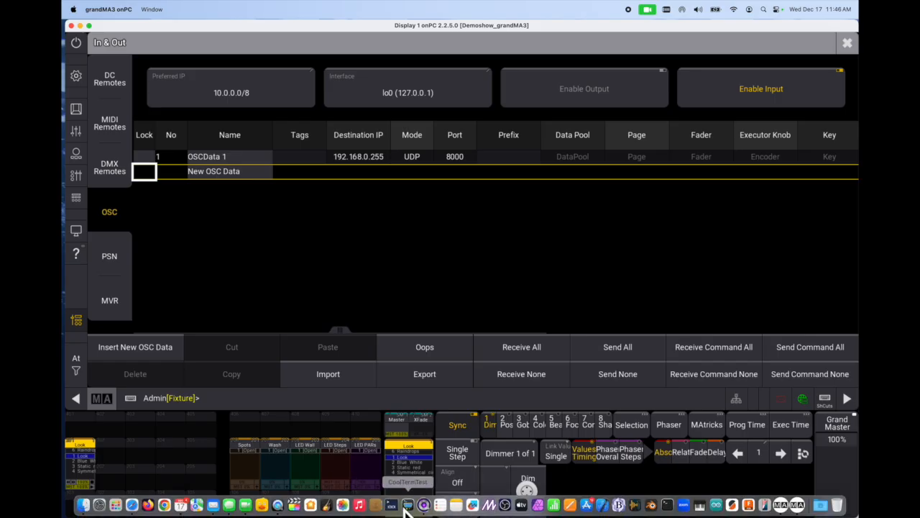
{"action": "left_click", "coordinate": [424, 505]}
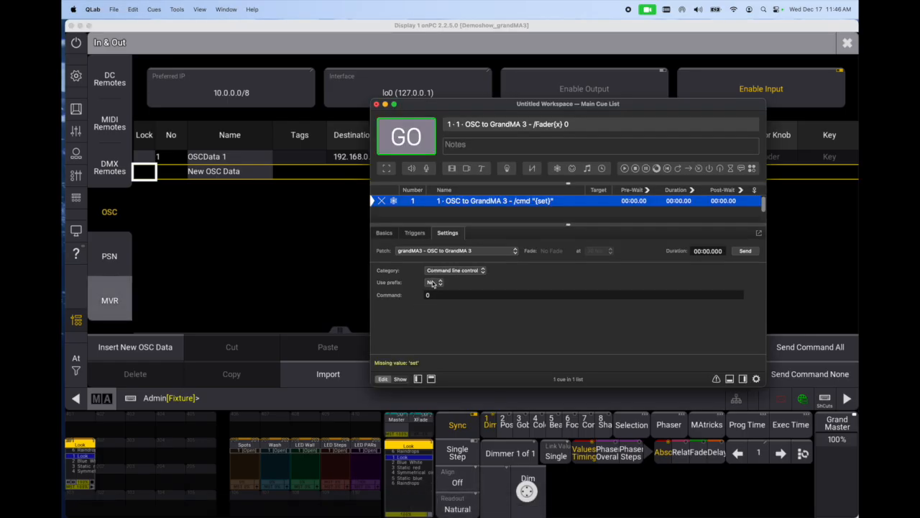
{"action": "left_click", "coordinate": [445, 297]}
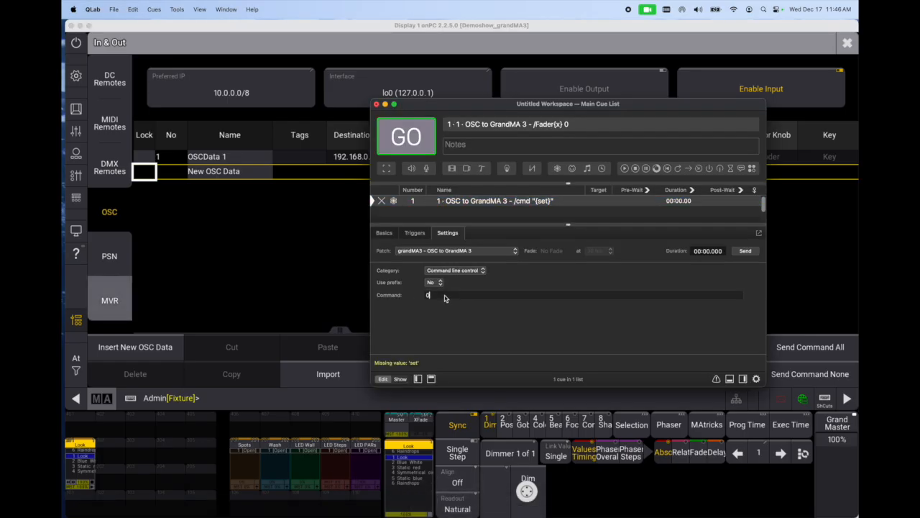
{"action": "type", "text": "goto cue 4"}
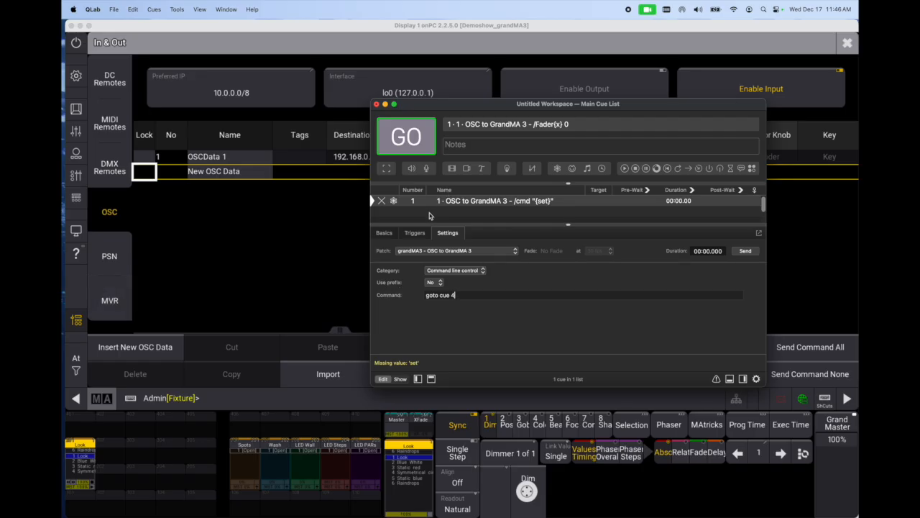
{"action": "key", "text": "Return"}
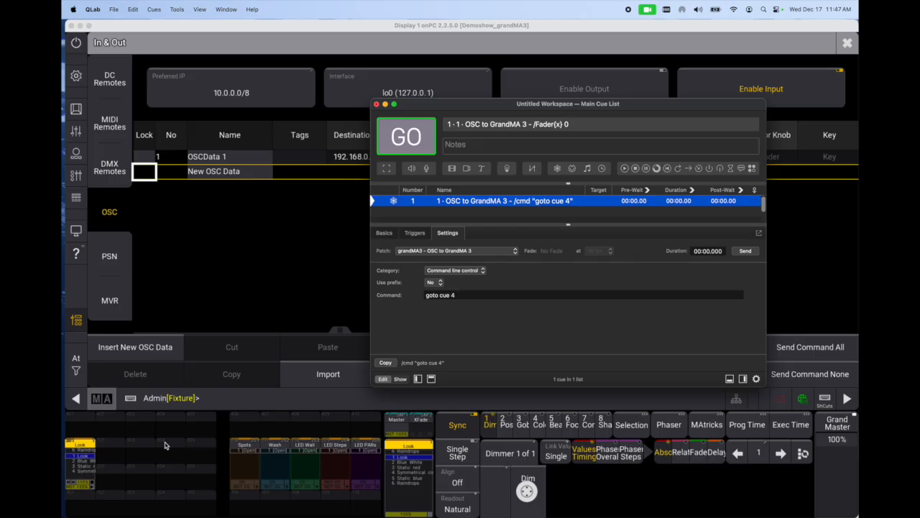
{"action": "left_click", "coordinate": [402, 137]}
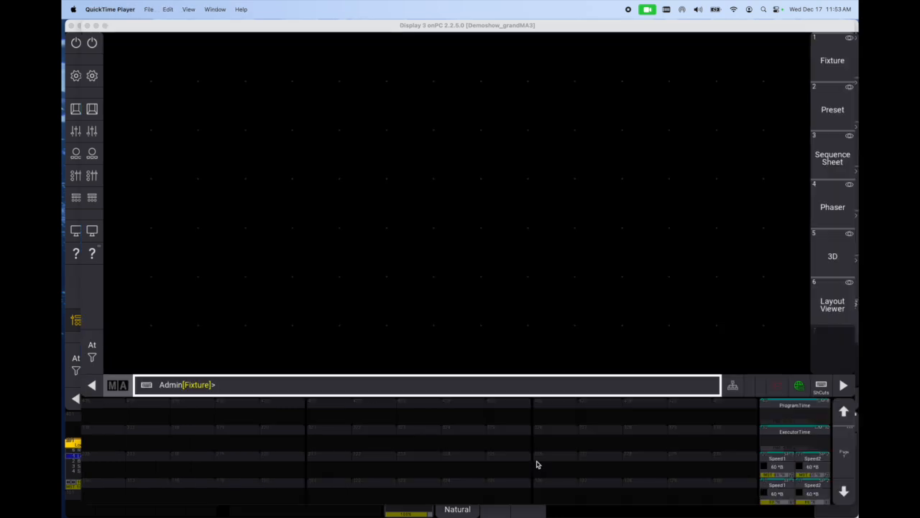
Step: Add a System Monitor window to grandMA3's empty Display 3 and move it up near the display's upper edge
{"action": "right_click", "coordinate": [273, 141]}
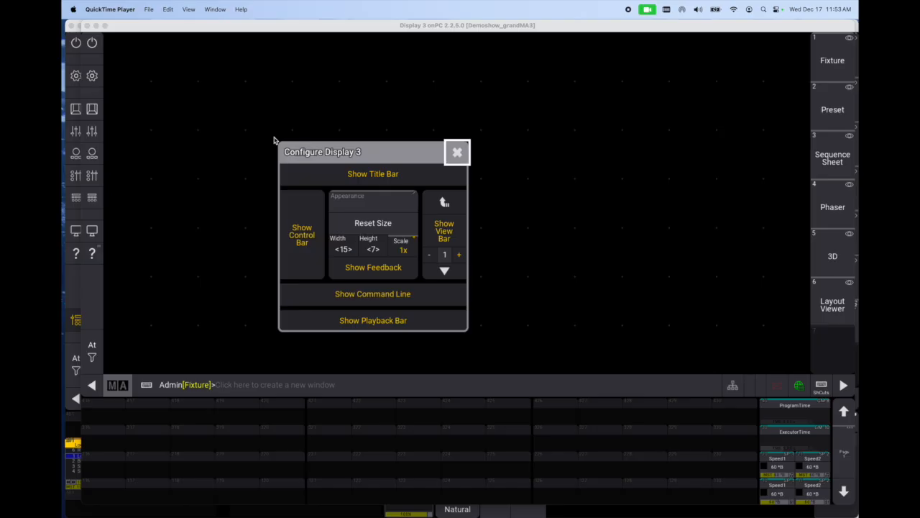
{"action": "left_click", "coordinate": [460, 153]}
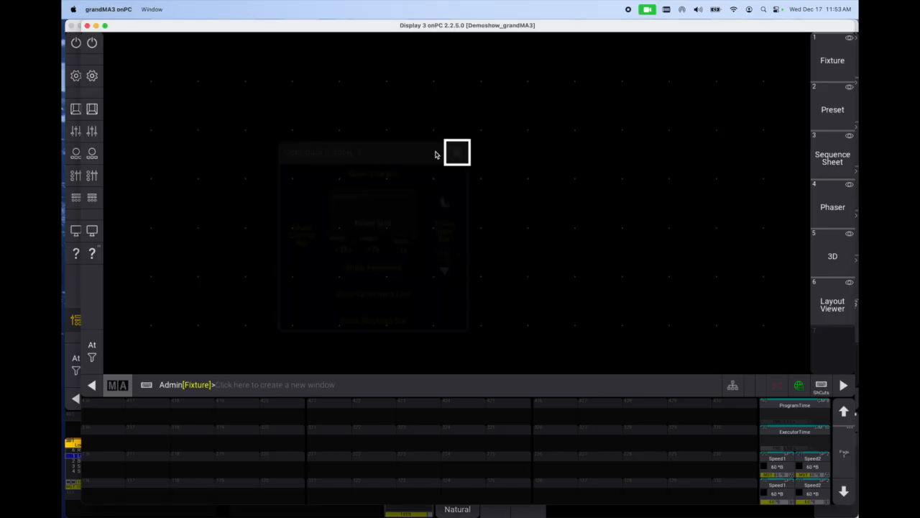
{"action": "left_click", "coordinate": [285, 136]}
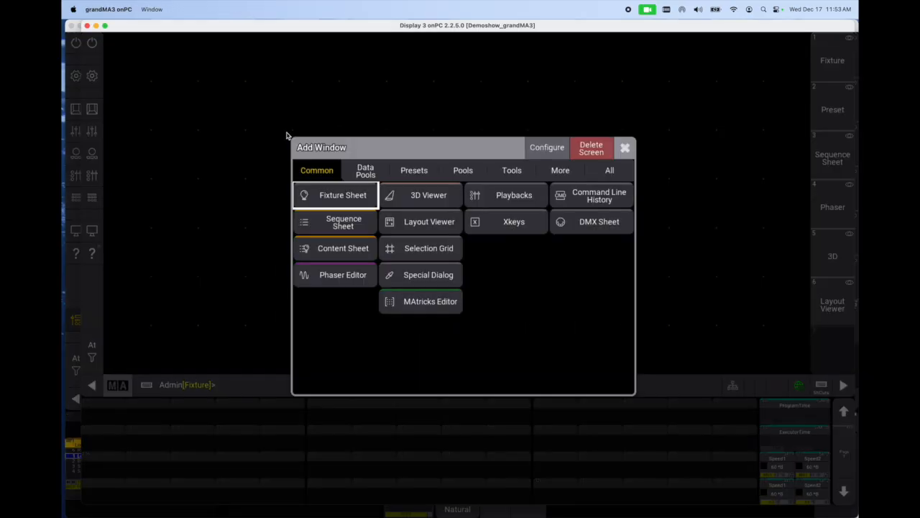
{"action": "left_click", "coordinate": [563, 171]}
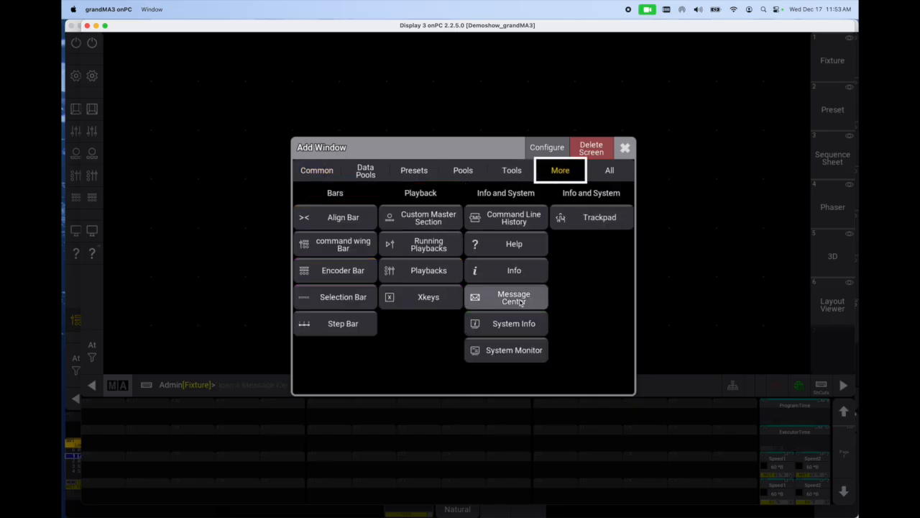
{"action": "left_click", "coordinate": [514, 350]}
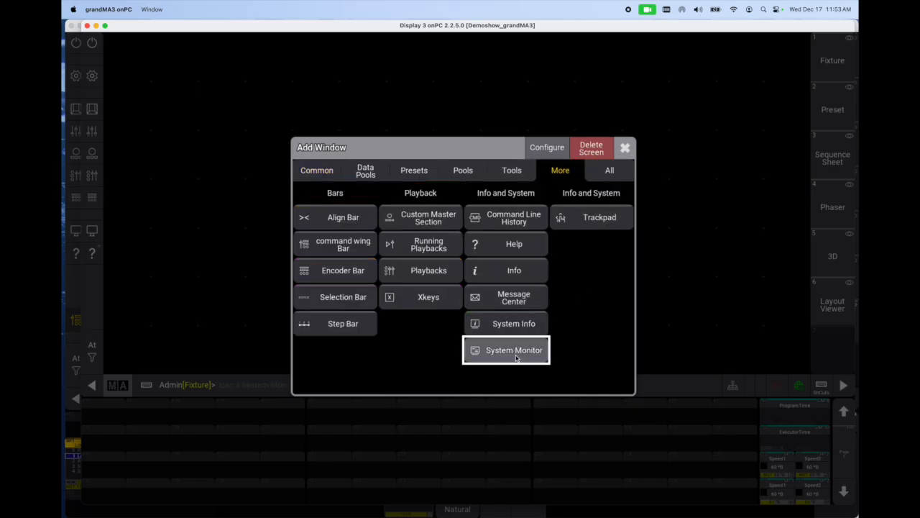
{"action": "left_click_drag", "start_coordinate": [413, 143], "coordinate": [343, 71]}
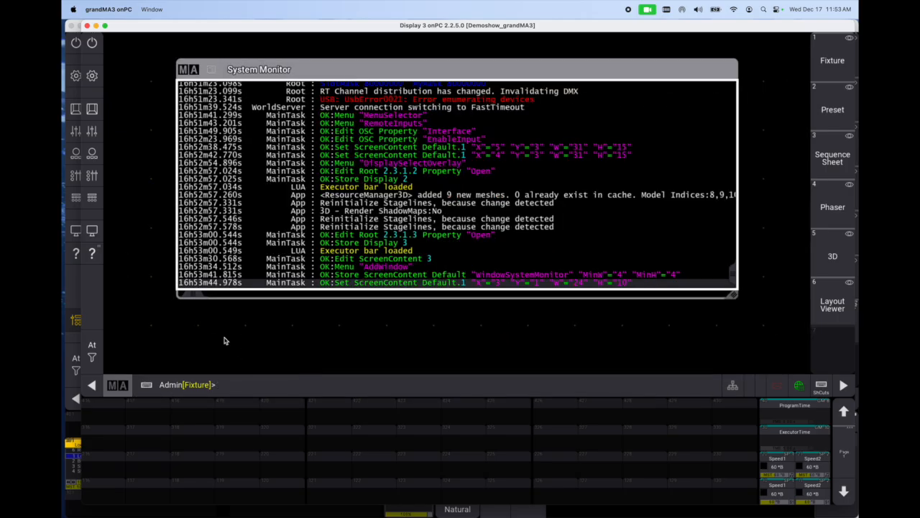
Step: Rearrange the grandMA3 Display 1 and Display 3 windows and place QLab's GrandMA3 OSC cue list partly over the System Monitor
{"action": "left_click_drag", "start_coordinate": [174, 26], "coordinate": [195, 30]}
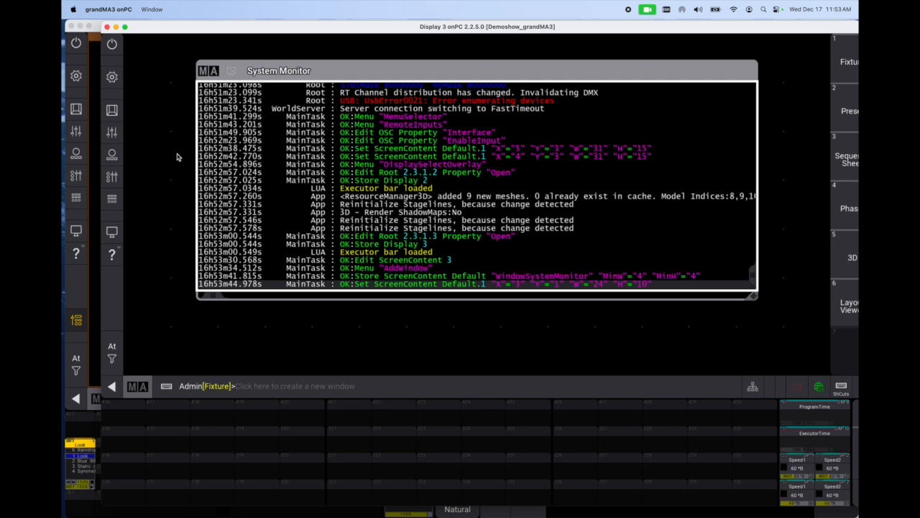
{"action": "left_click_drag", "start_coordinate": [154, 27], "coordinate": [335, 77]}
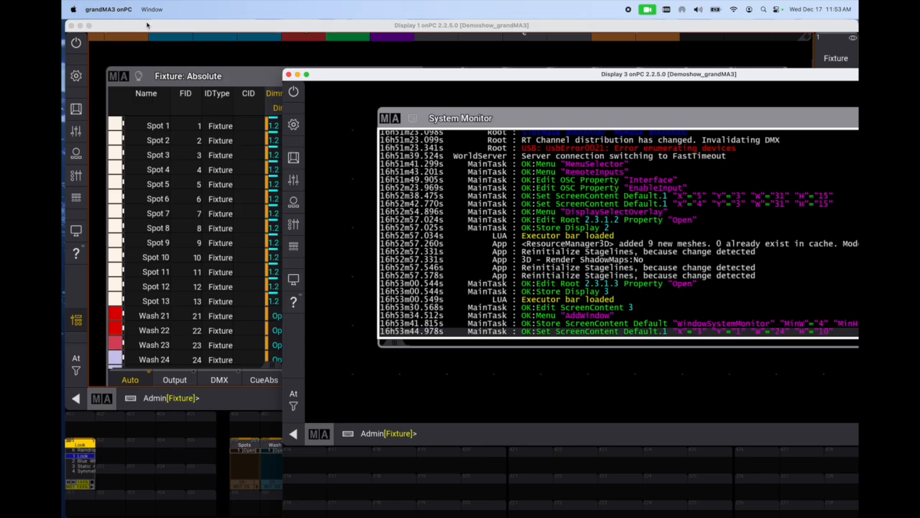
{"action": "left_click", "coordinate": [644, 37]}
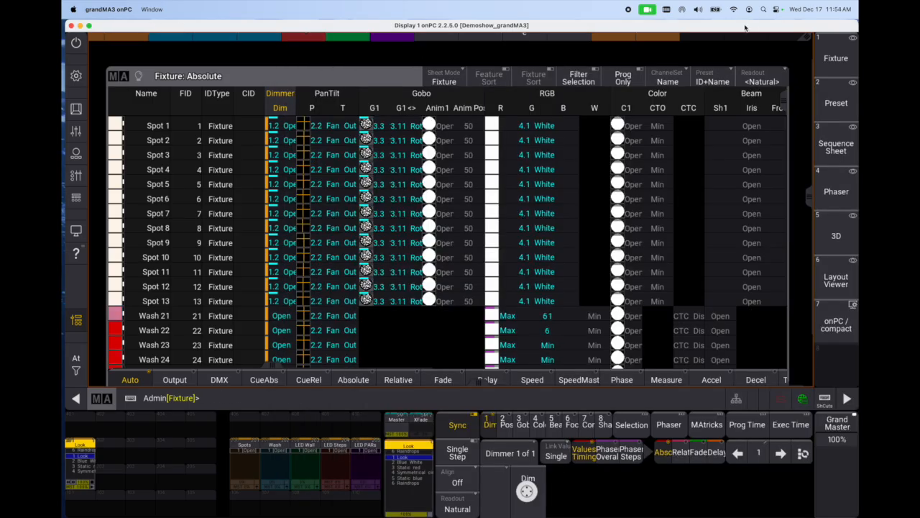
{"action": "left_click_drag", "start_coordinate": [746, 26], "coordinate": [737, 110]}
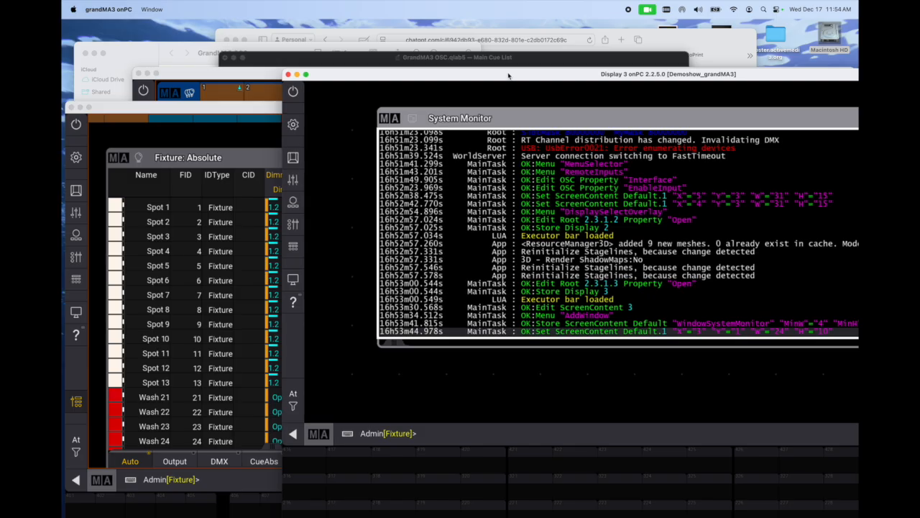
{"action": "left_click_drag", "start_coordinate": [509, 75], "coordinate": [289, 30]}
{"action": "left_click_drag", "start_coordinate": [356, 22], "coordinate": [430, 22]}
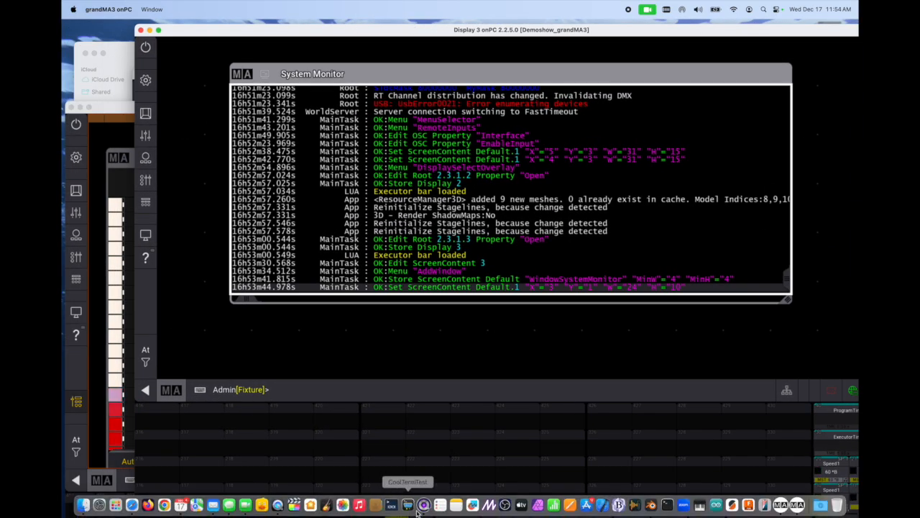
{"action": "left_click", "coordinate": [424, 505]}
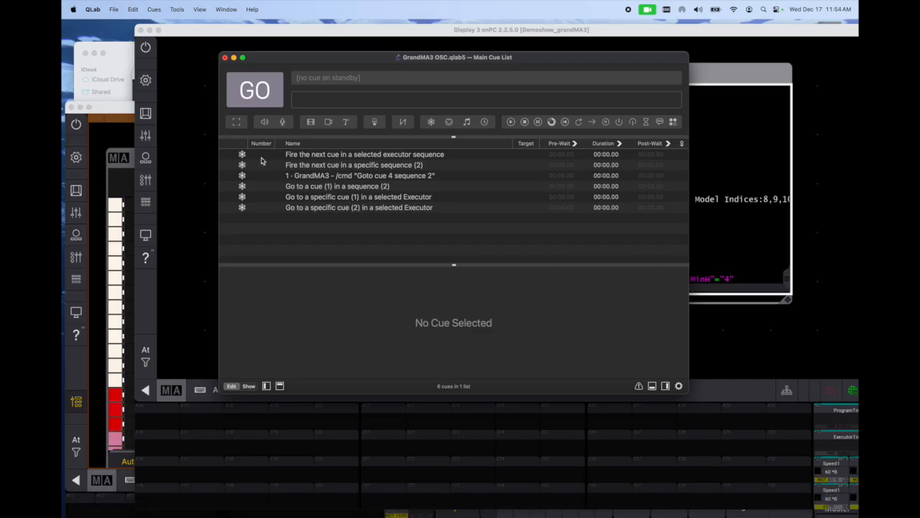
{"action": "left_click_drag", "start_coordinate": [290, 60], "coordinate": [472, 47]}
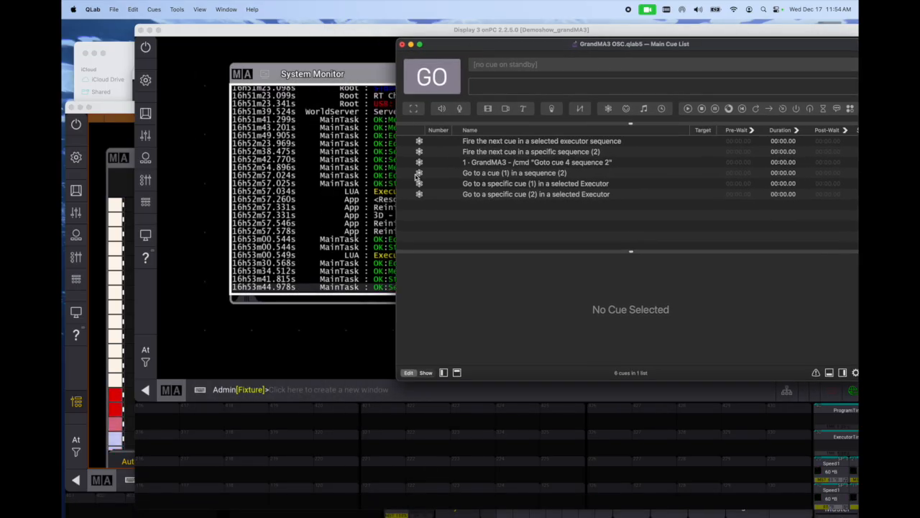
Step: Review the command line settings of the specific-cue, cue-in-sequence and "Fire the next cue in a selected executor sequence" cues
{"action": "left_click", "coordinate": [468, 184]}
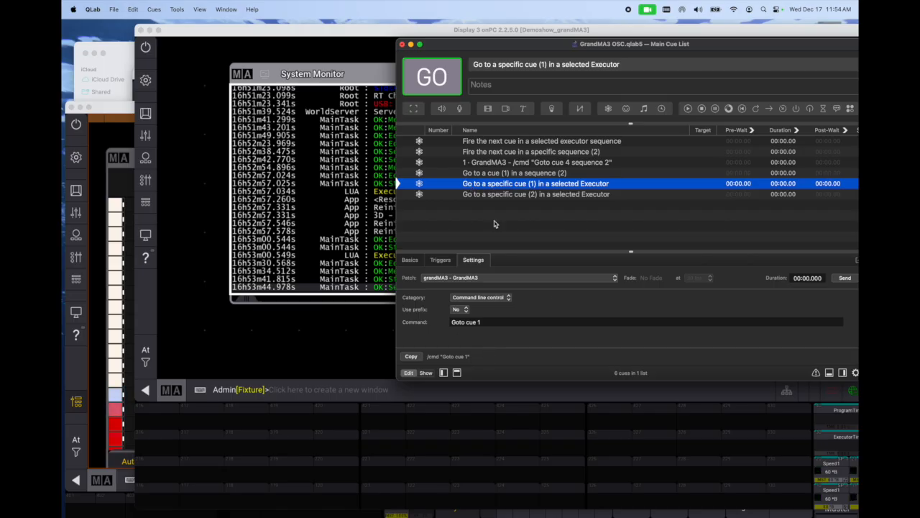
{"action": "left_click", "coordinate": [479, 197]}
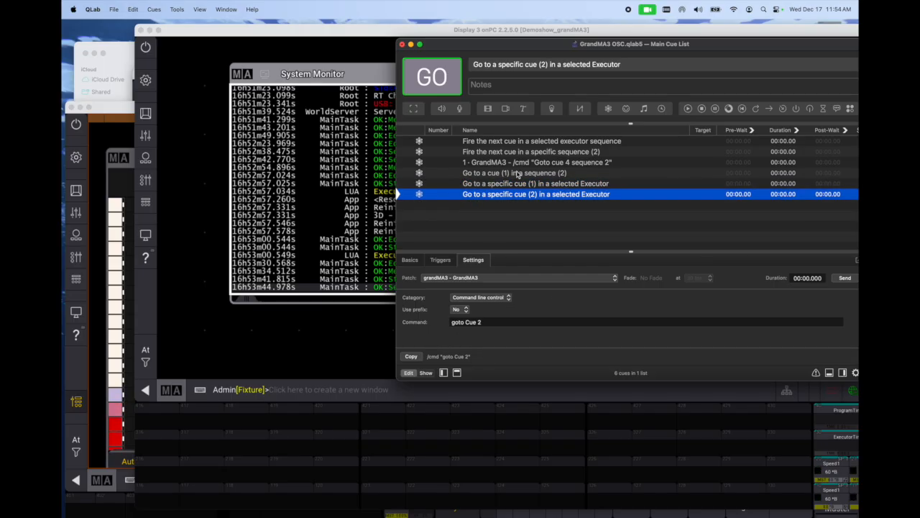
{"action": "left_click", "coordinate": [517, 175]}
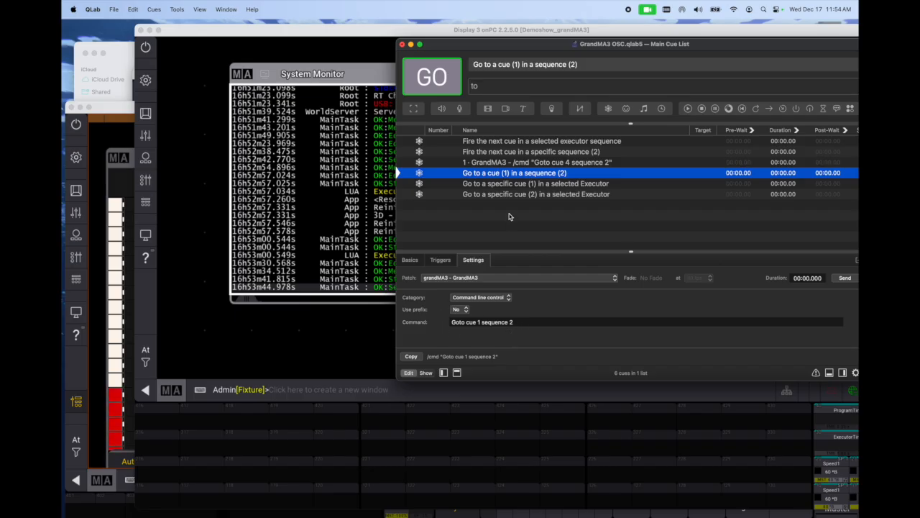
{"action": "left_click", "coordinate": [502, 142]}
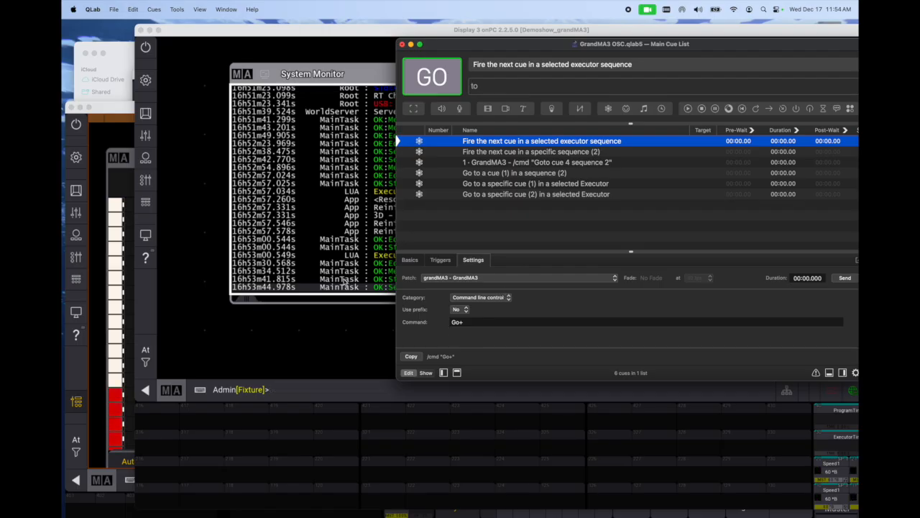
Step: Place Display 1's fixture sheet behind the QLab cue list and send the selected executor cue's Go+ command to grandMA3 repeatedly
{"action": "left_click", "coordinate": [125, 113]}
{"action": "left_click_drag", "start_coordinate": [126, 112], "coordinate": [182, 42]}
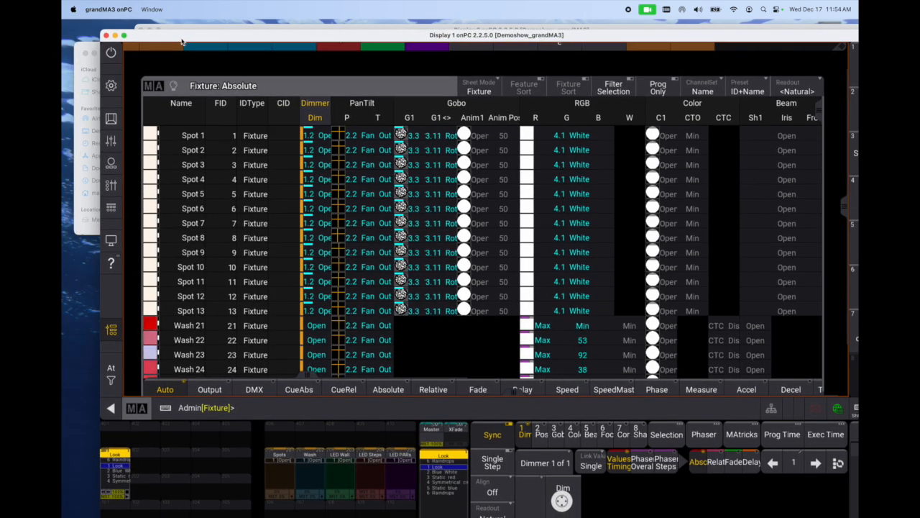
{"action": "key", "text": "super+Tab"}
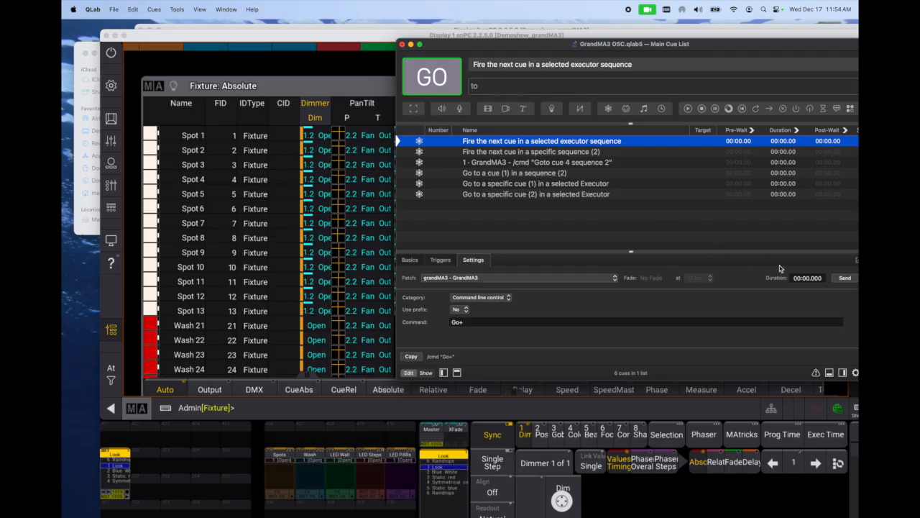
{"action": "left_click", "coordinate": [843, 278]}
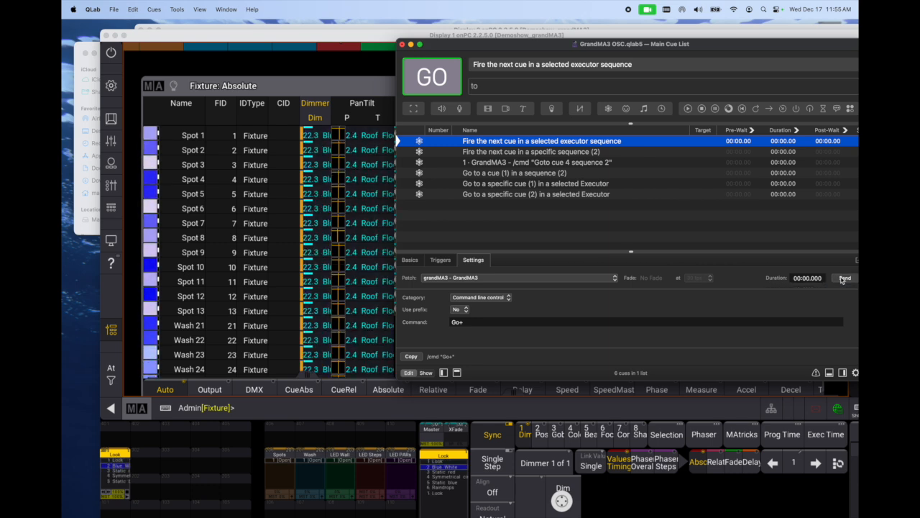
{"action": "left_click", "coordinate": [842, 278]}
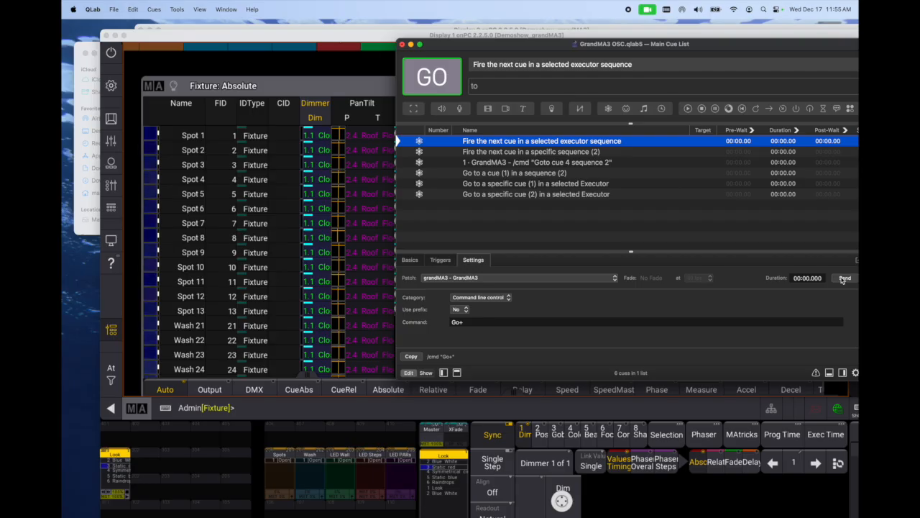
{"action": "left_click", "coordinate": [843, 278]}
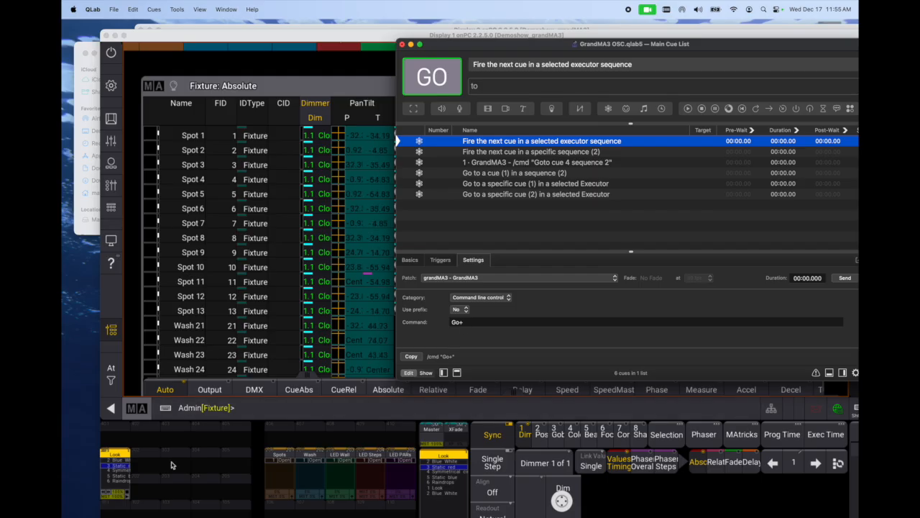
{"action": "left_click", "coordinate": [845, 278]}
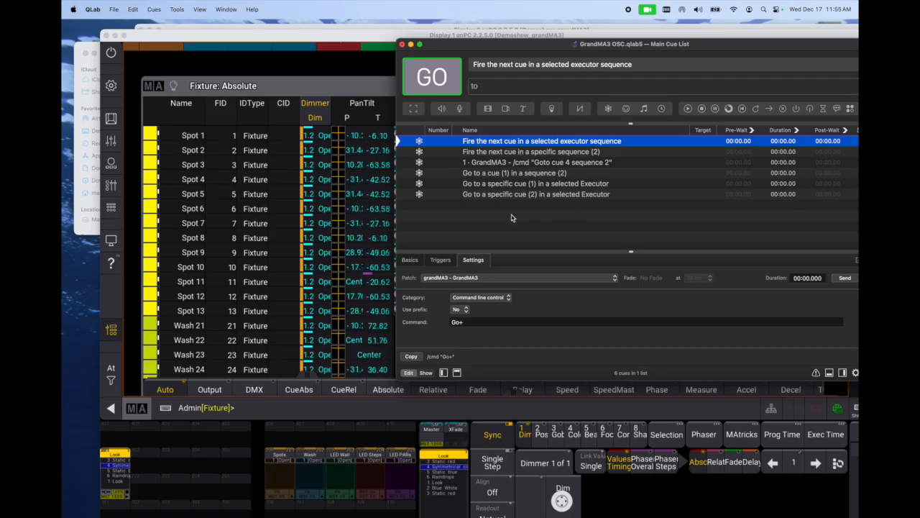
Step: Review the "Fire the next cue in a specific sequence (2)" command and inspect the received OSC messages in grandMA3's System Monitor
{"action": "left_click", "coordinate": [525, 152]}
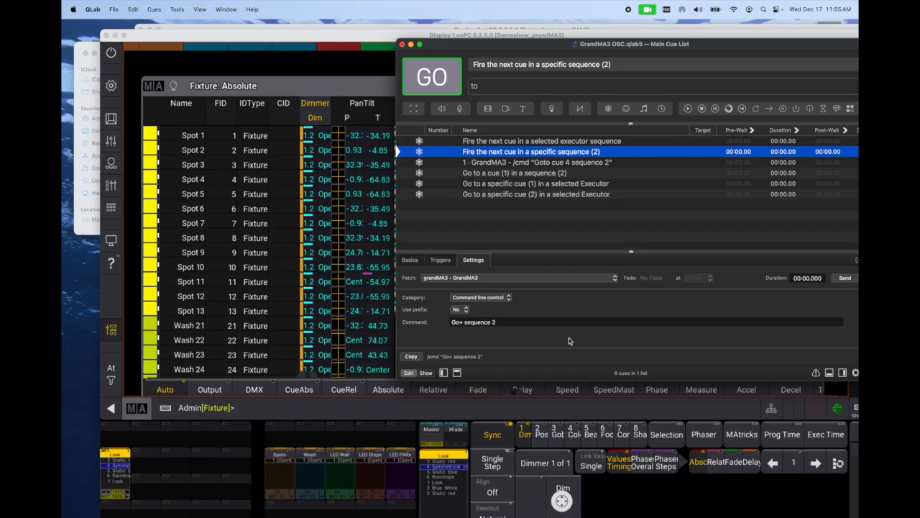
{"action": "left_click", "coordinate": [356, 36]}
{"action": "left_click_drag", "start_coordinate": [356, 36], "coordinate": [338, 54]}
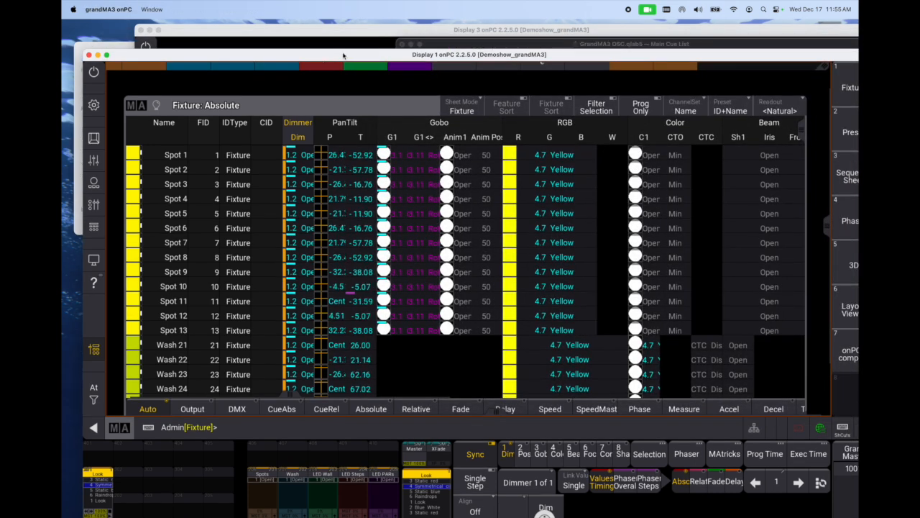
{"action": "left_click", "coordinate": [552, 30]}
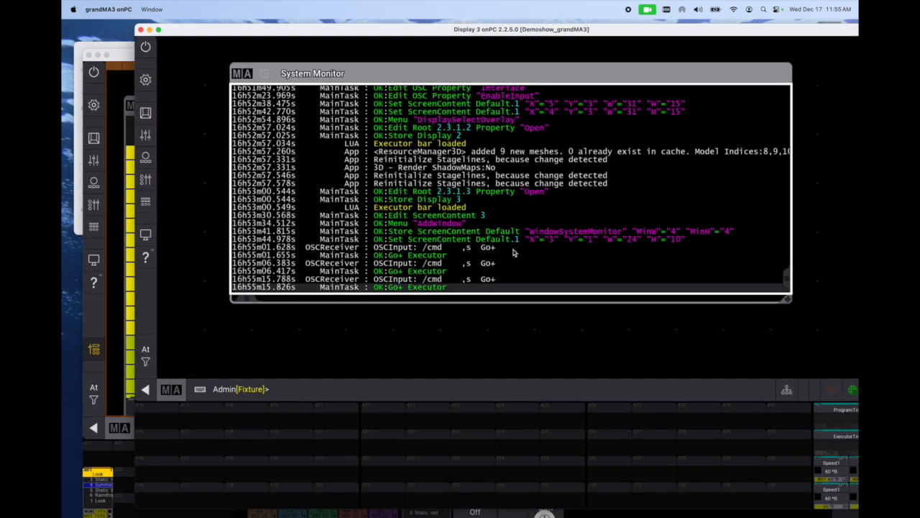